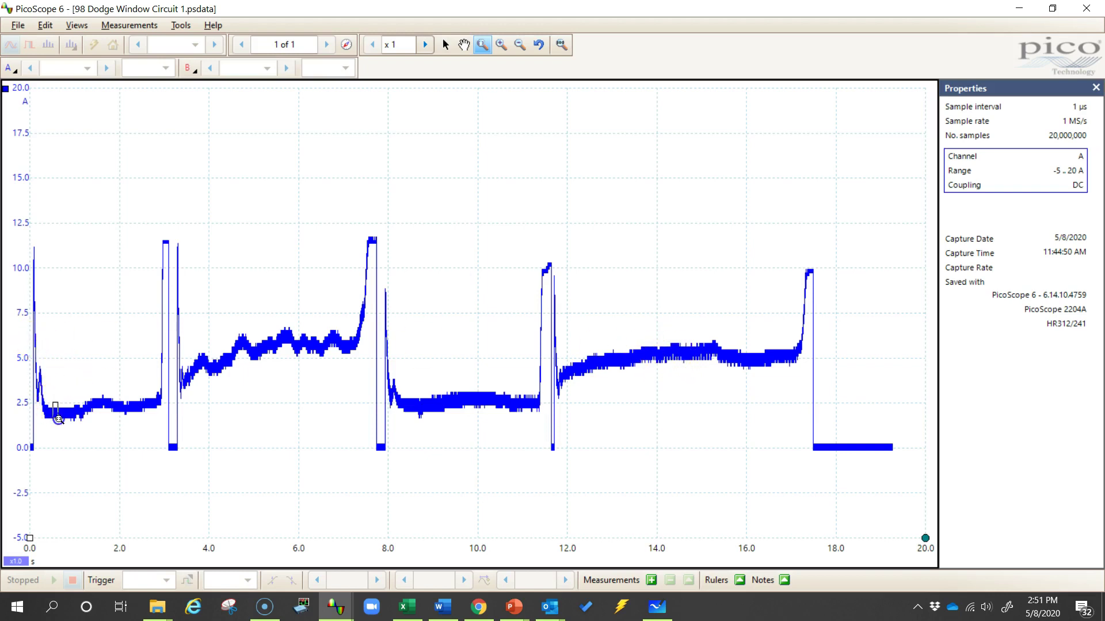
Zoom into the 535–607 ms stretch to show current stepping between 1.7 and 2.2 A
drag(54, 404, 59, 424)
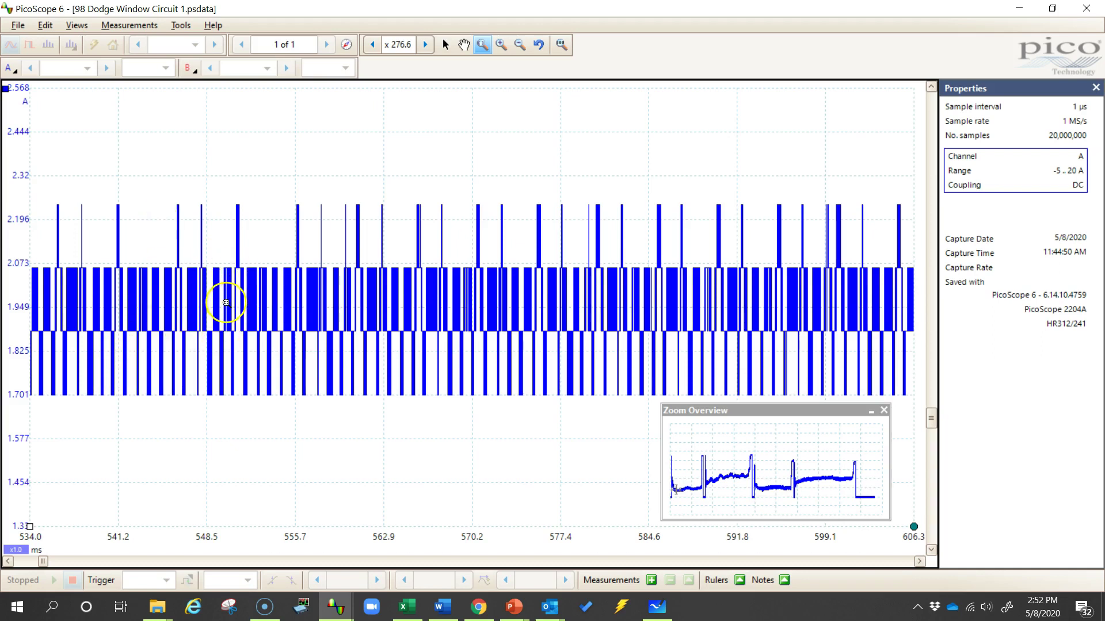
click(378, 300)
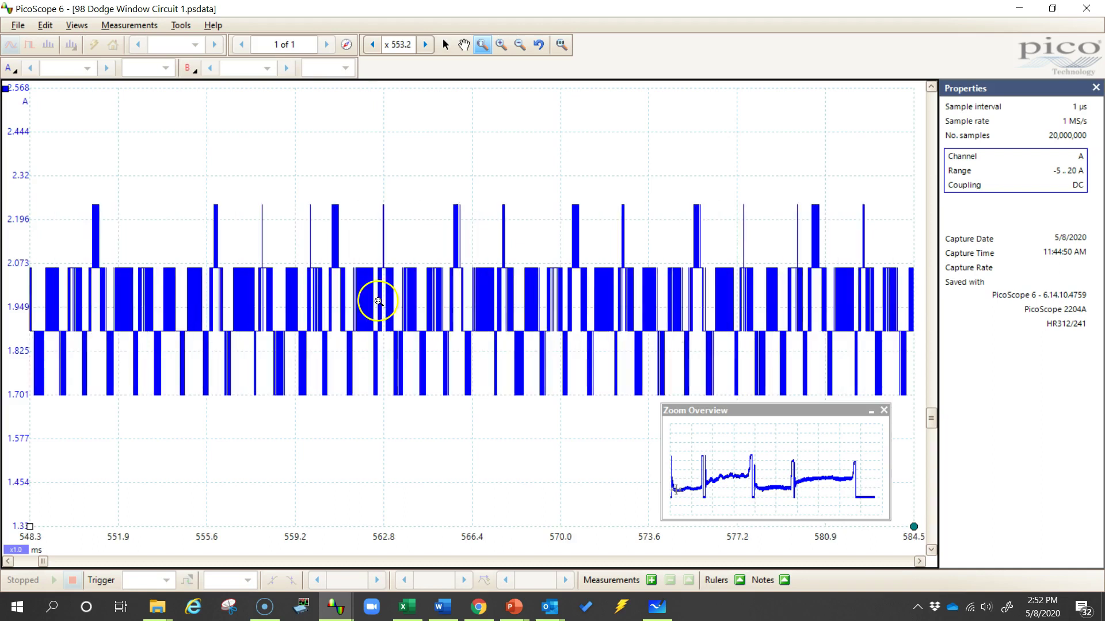
click(378, 310)
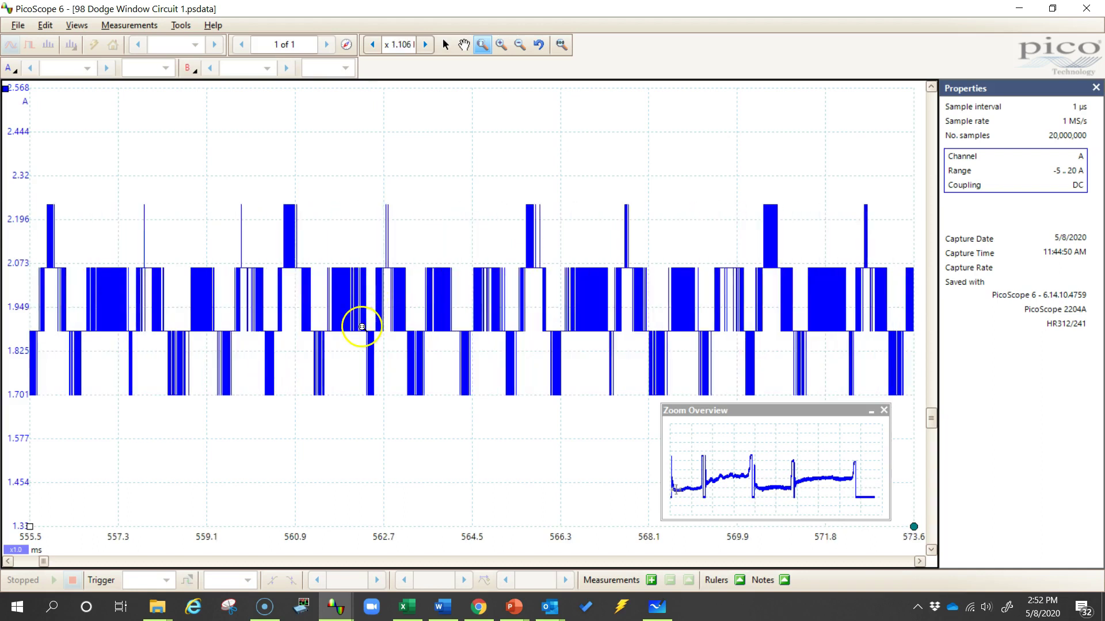
scroll(362, 325, down, 1)
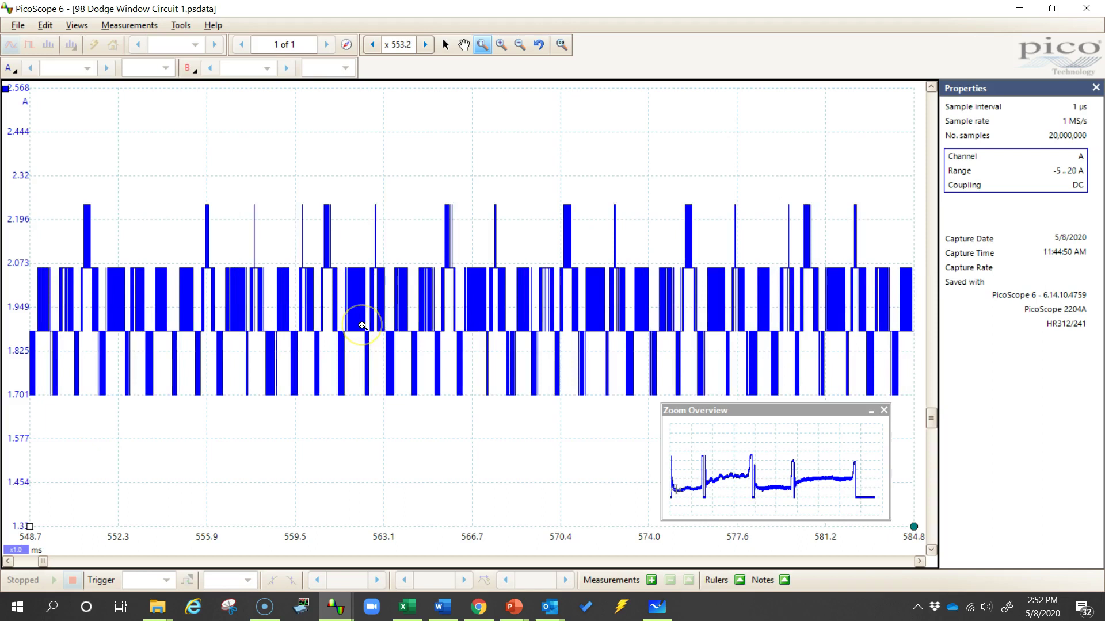
scroll(361, 325, down, 1)
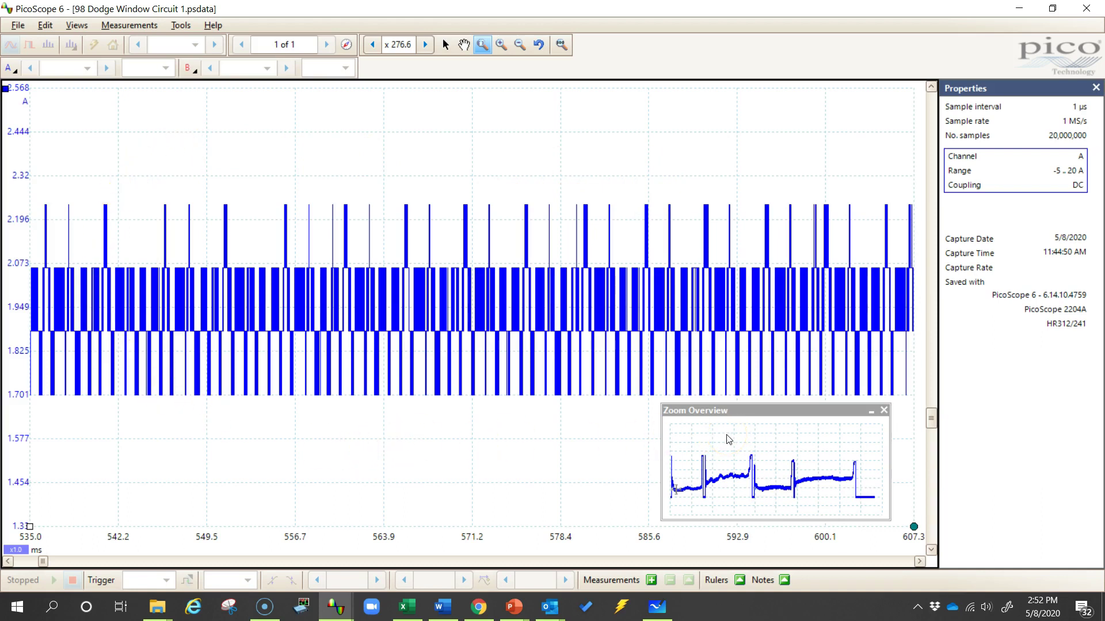
click(412, 318)
Set channel A resolution enhancement to 10.0 bits for a smooth ripple trace
click(12, 69)
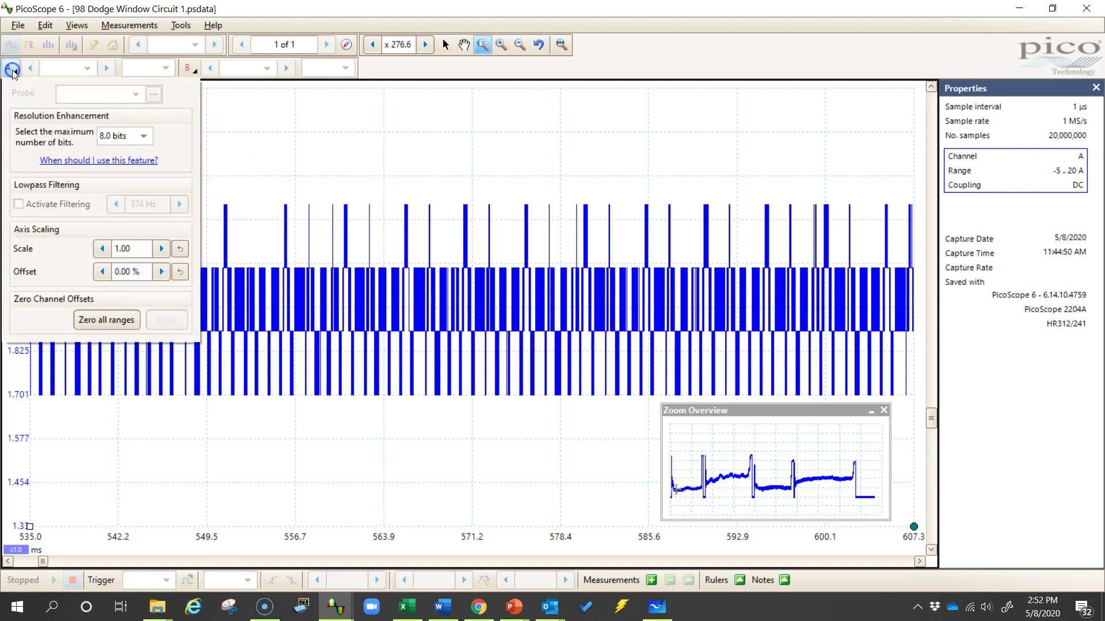
click(144, 138)
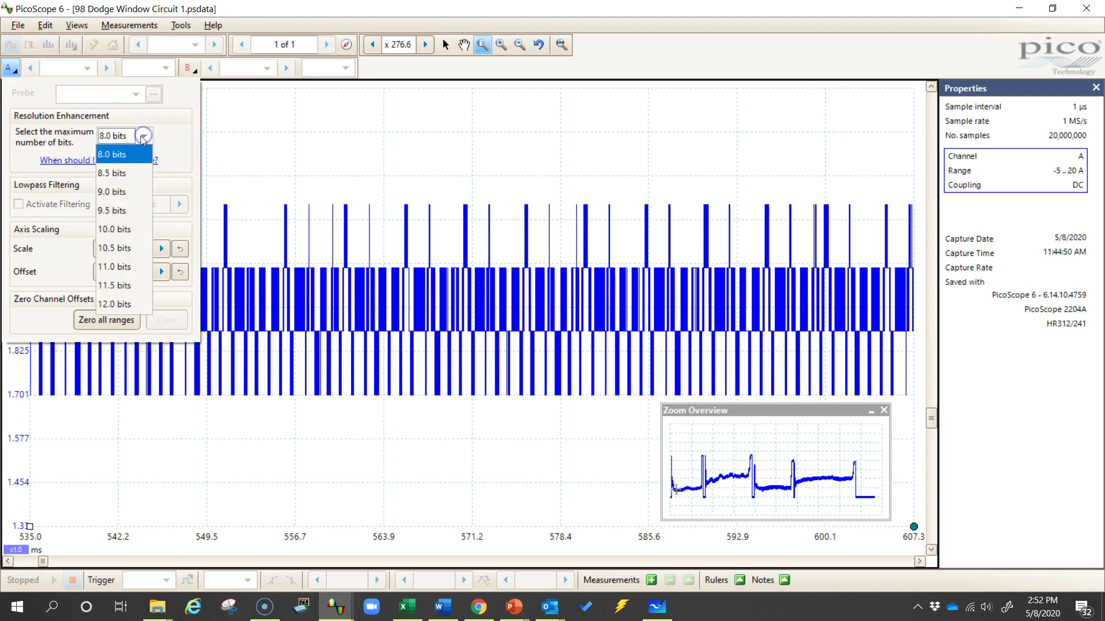
click(117, 229)
click(402, 181)
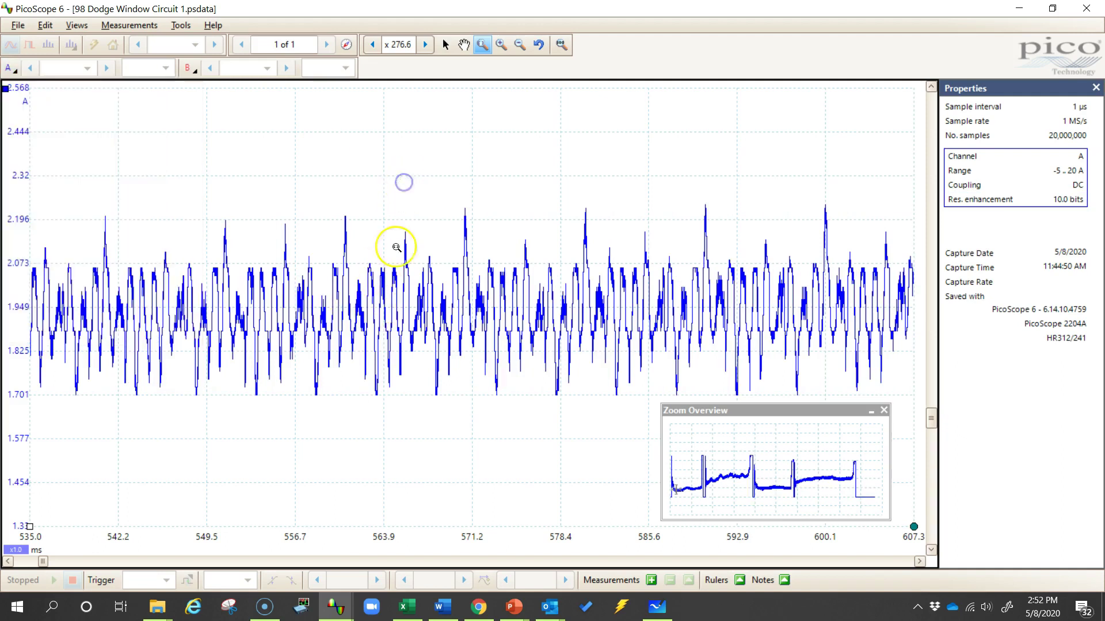
Zoom 2x to 552–588 ms and set channel A resolution enhancement back to 8.0 bits
click(444, 326)
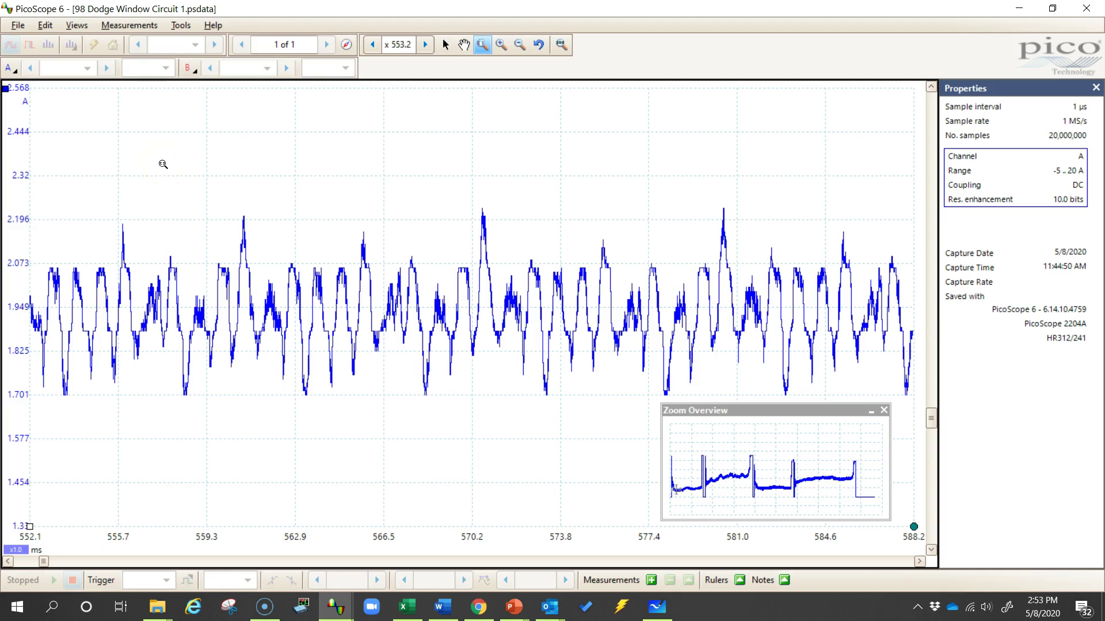
click(10, 67)
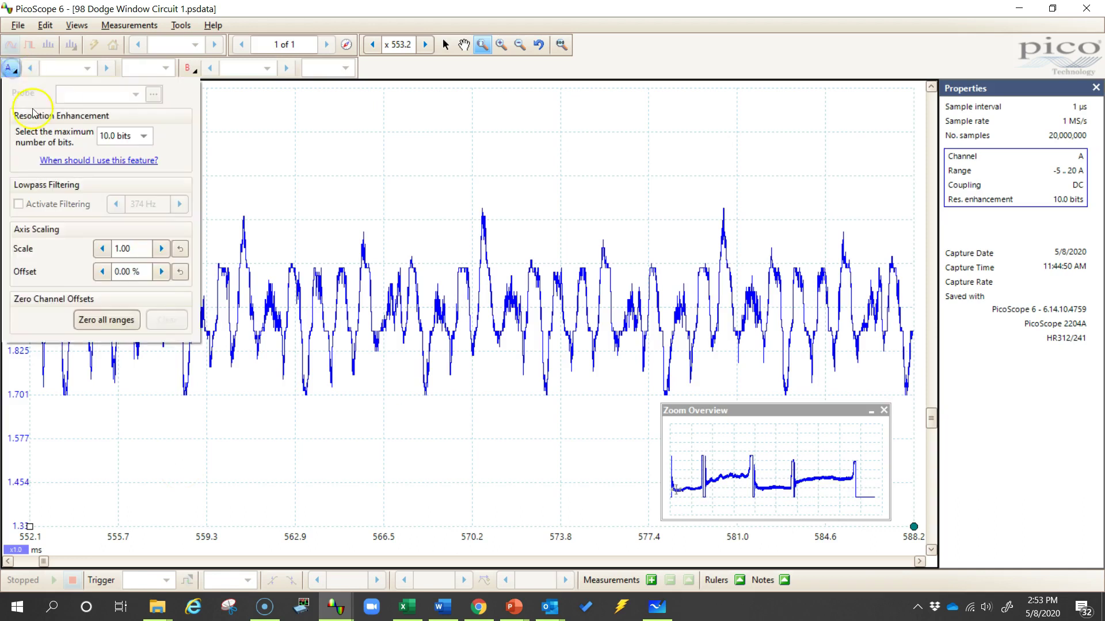
click(143, 136)
click(129, 149)
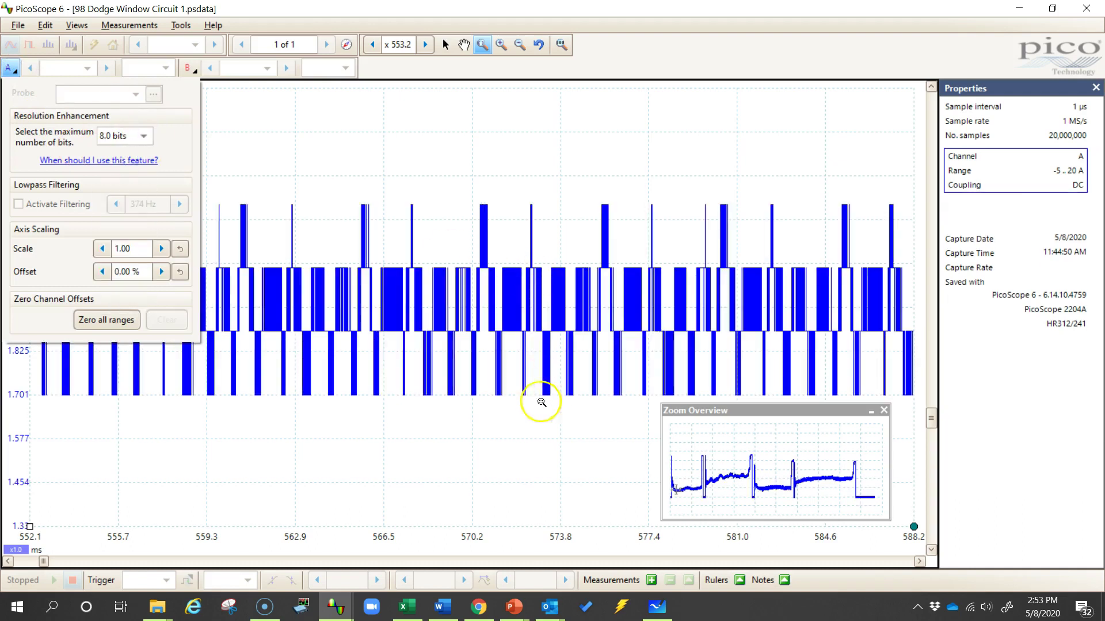